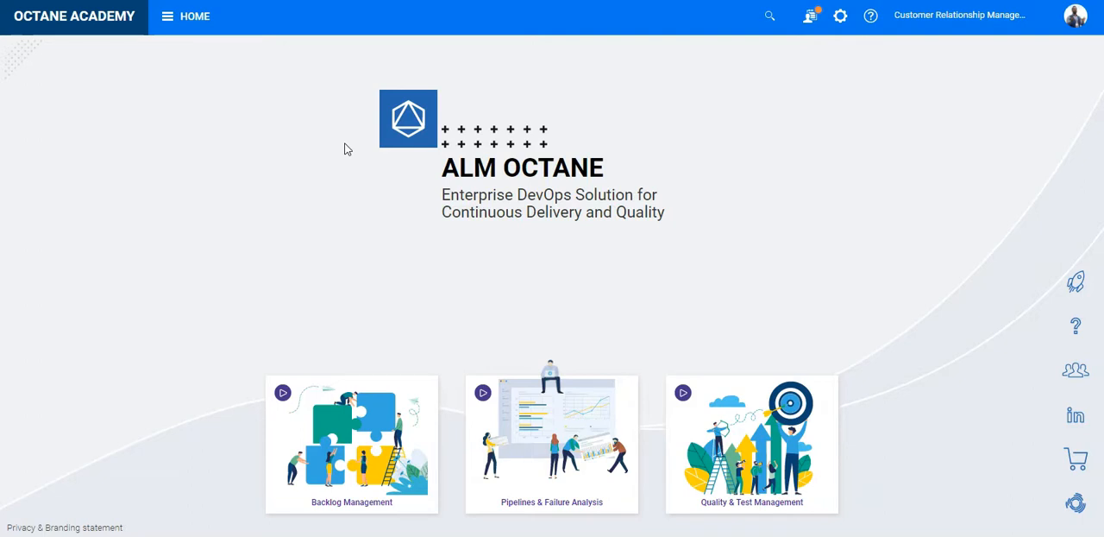
Step: Go to the Defects list in the Issues module and open the form for a new defect
{"action": "left_click", "coordinate": [197, 19]}
{"action": "left_click", "coordinate": [86, 138]}
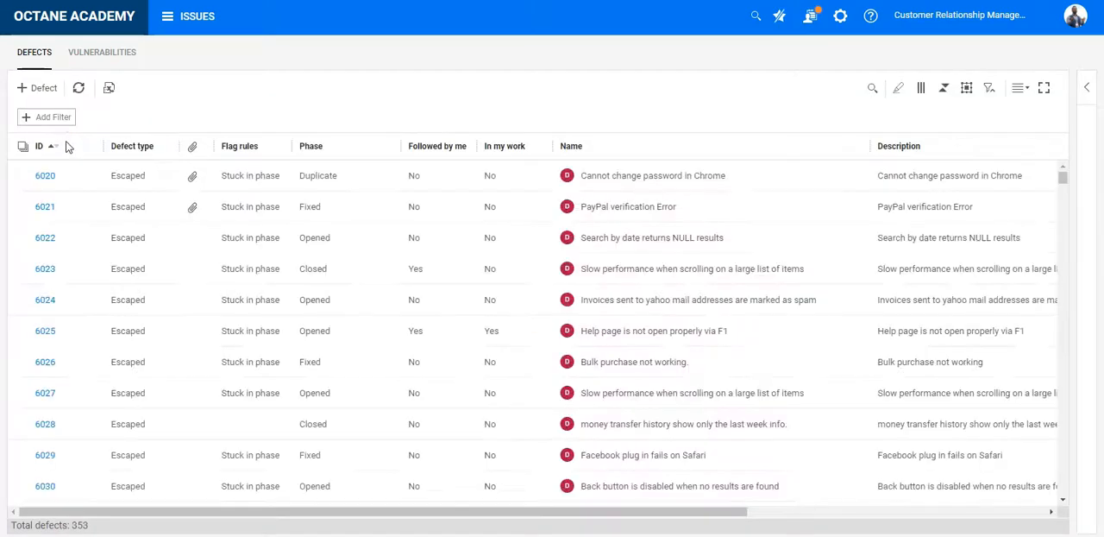
{"action": "left_click", "coordinate": [43, 87]}
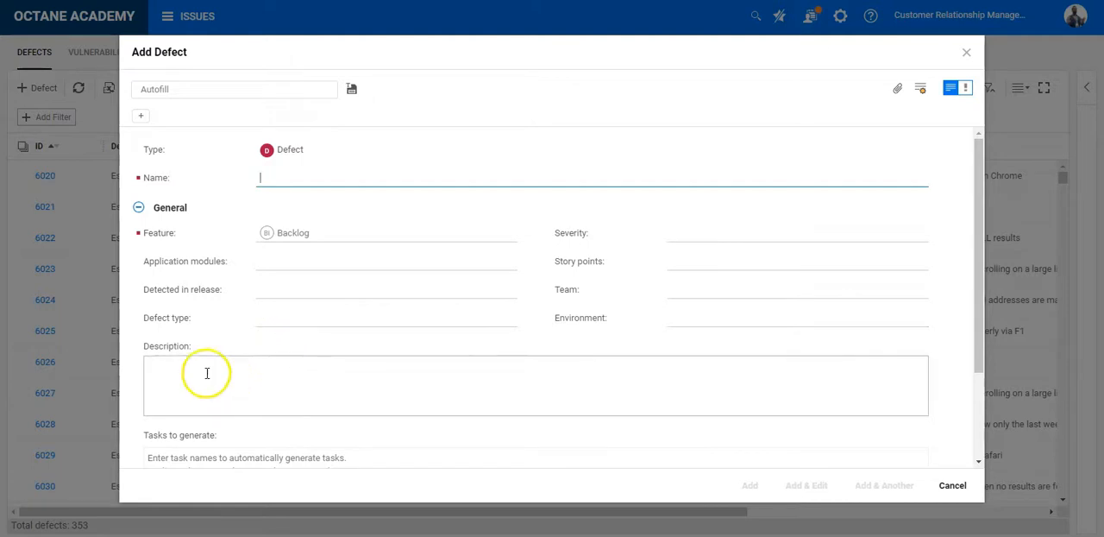
{"action": "scroll", "coordinate": [457, 354], "scroll_direction": "down", "scroll_amount": 3}
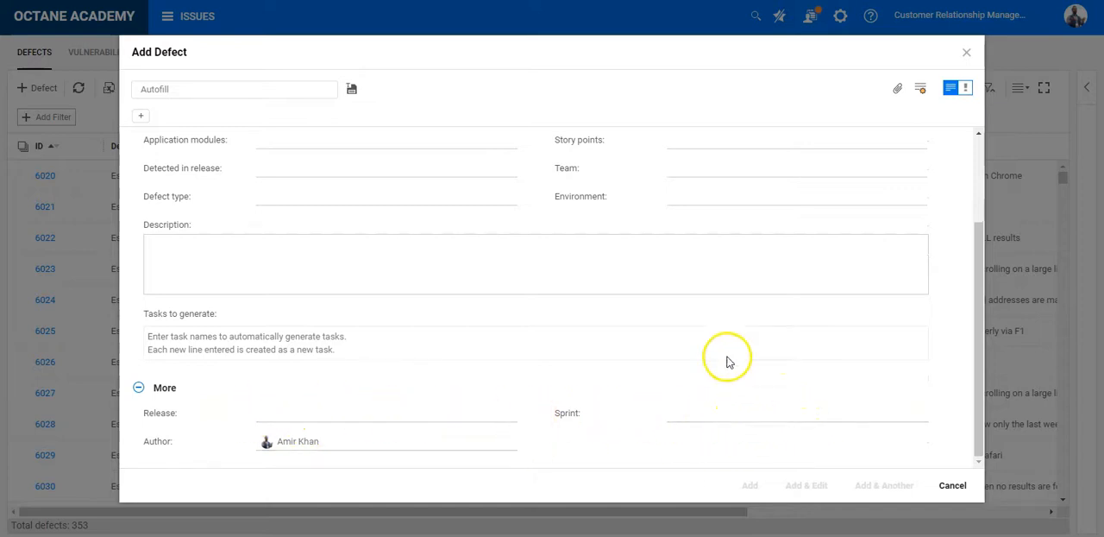
{"action": "scroll", "coordinate": [666, 321], "scroll_direction": "up", "scroll_amount": 3}
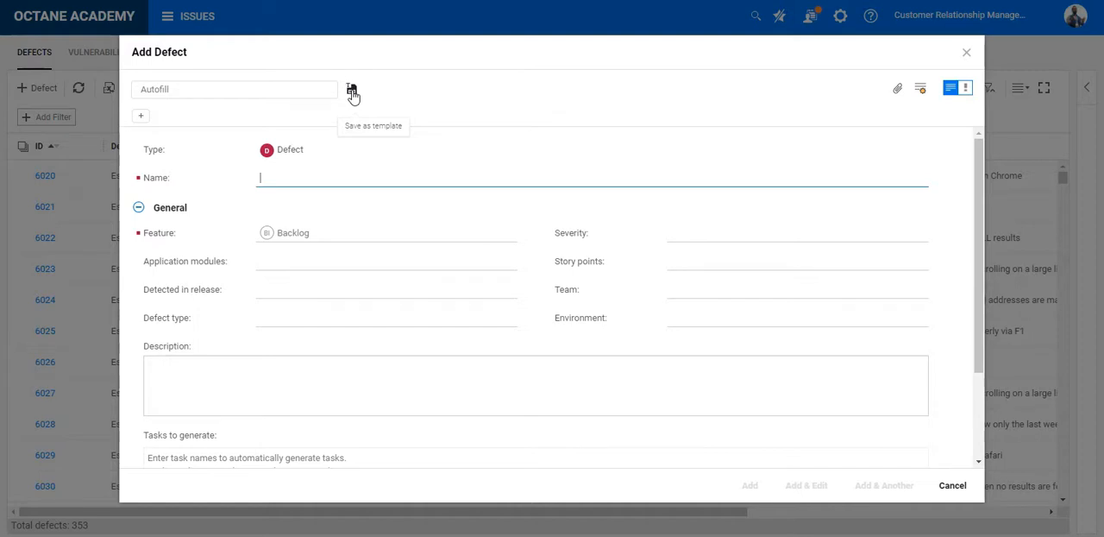
Step: Set the new defect's application module to Record to Report [RTR]
{"action": "left_click", "coordinate": [343, 261]}
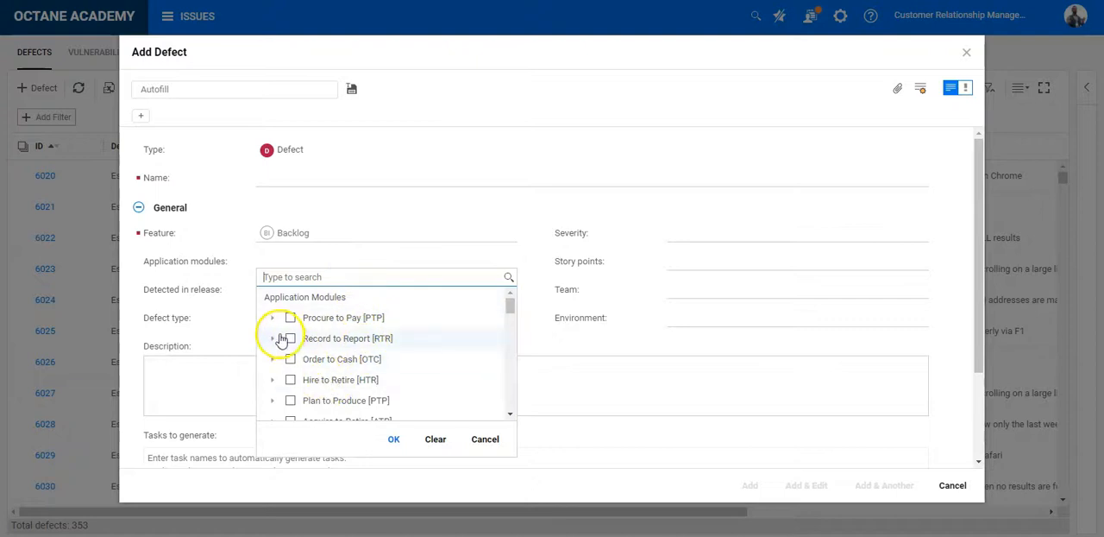
{"action": "scroll", "coordinate": [293, 393], "scroll_direction": "down", "scroll_amount": 2}
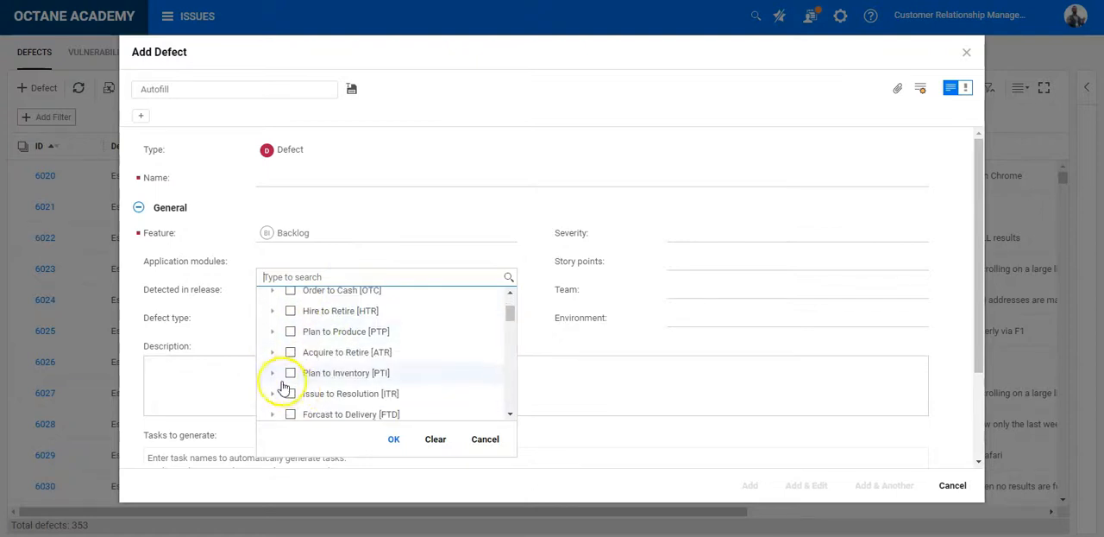
{"action": "scroll", "coordinate": [273, 349], "scroll_direction": "up", "scroll_amount": 1}
{"action": "scroll", "coordinate": [273, 345], "scroll_direction": "up", "scroll_amount": 1}
{"action": "left_click", "coordinate": [290, 338]}
{"action": "left_click", "coordinate": [394, 442]}
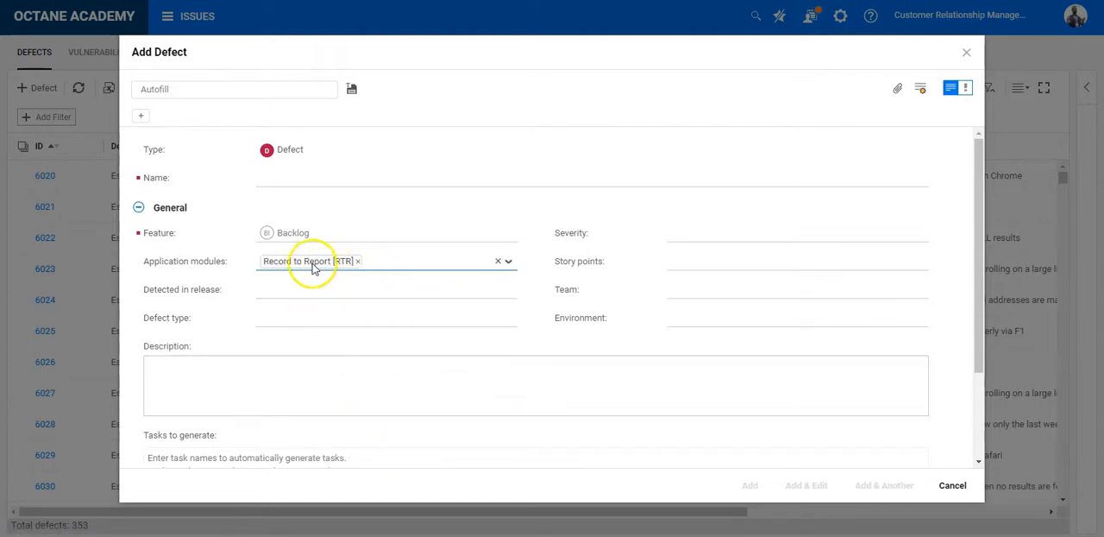
Step: Set the defect's severity to Medium, its story points to 1 and its team to UI Team
{"action": "left_click", "coordinate": [710, 234]}
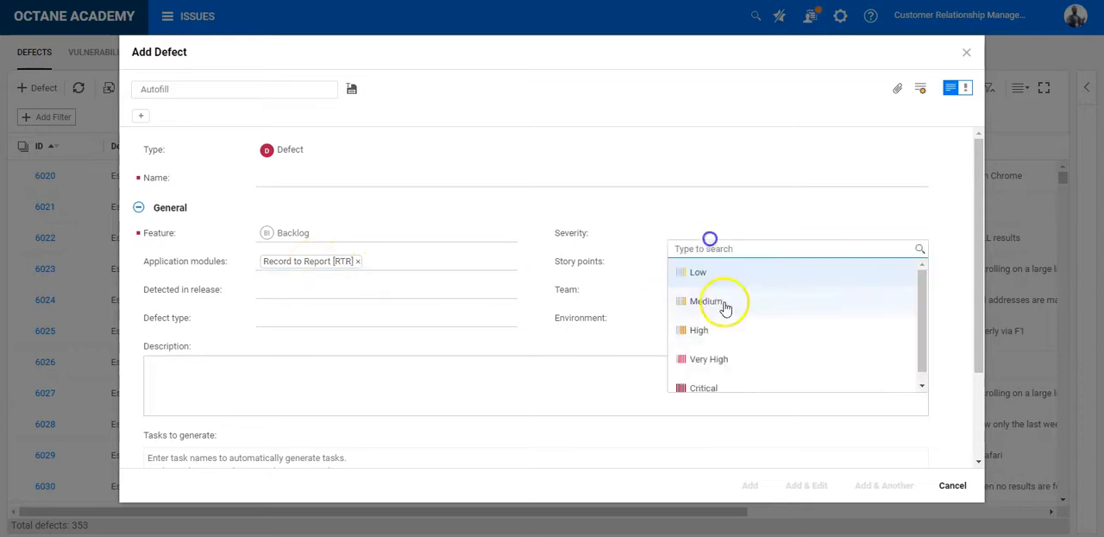
{"action": "left_click", "coordinate": [715, 306]}
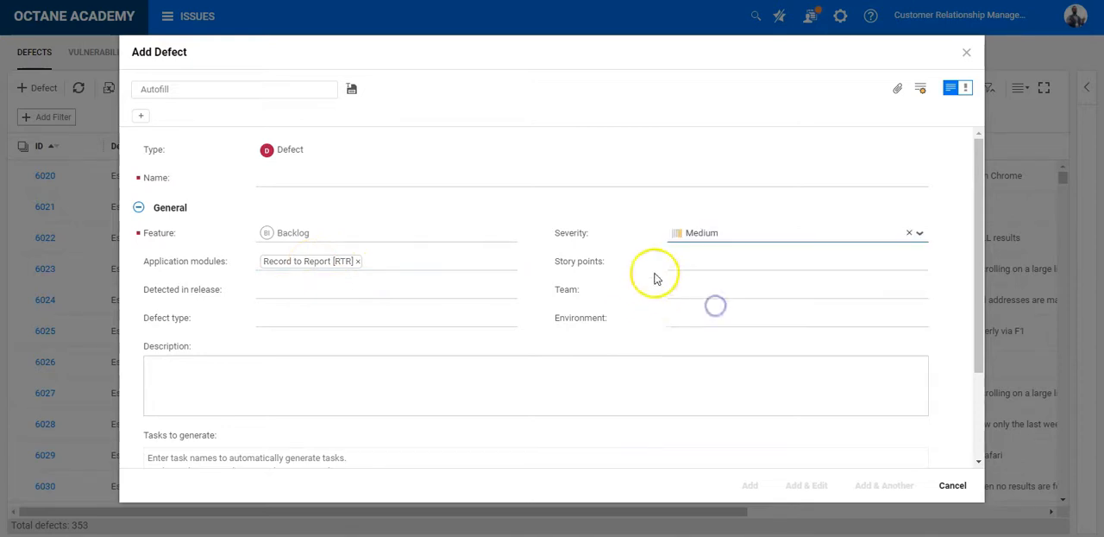
{"action": "left_click", "coordinate": [700, 261]}
{"action": "type", "text": "1"}
{"action": "left_click", "coordinate": [686, 292]}
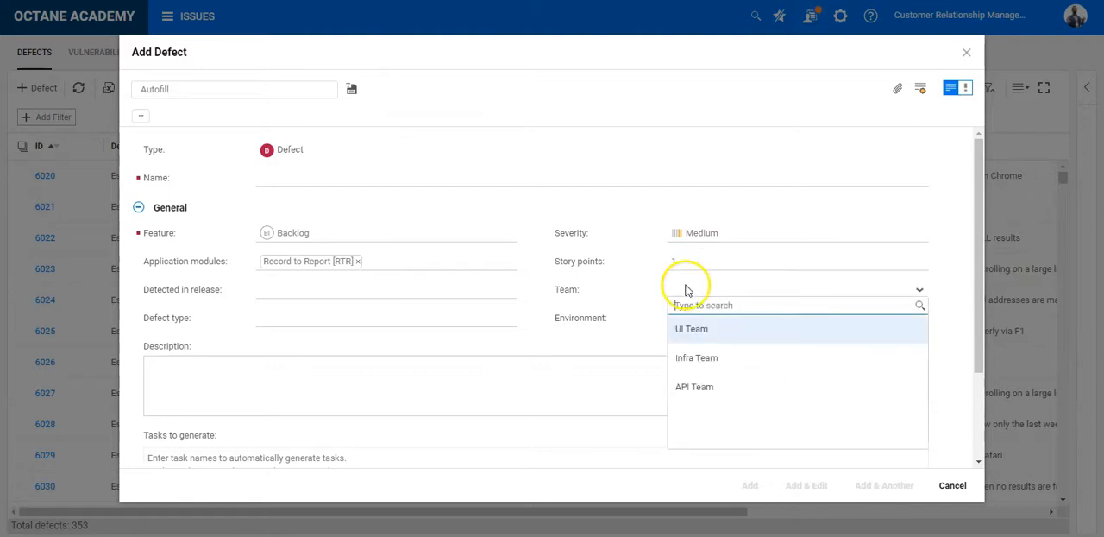
{"action": "left_click", "coordinate": [704, 331]}
Step: Set the defect's environment to QA and its defect type to Pre-release
{"action": "left_click", "coordinate": [703, 322]}
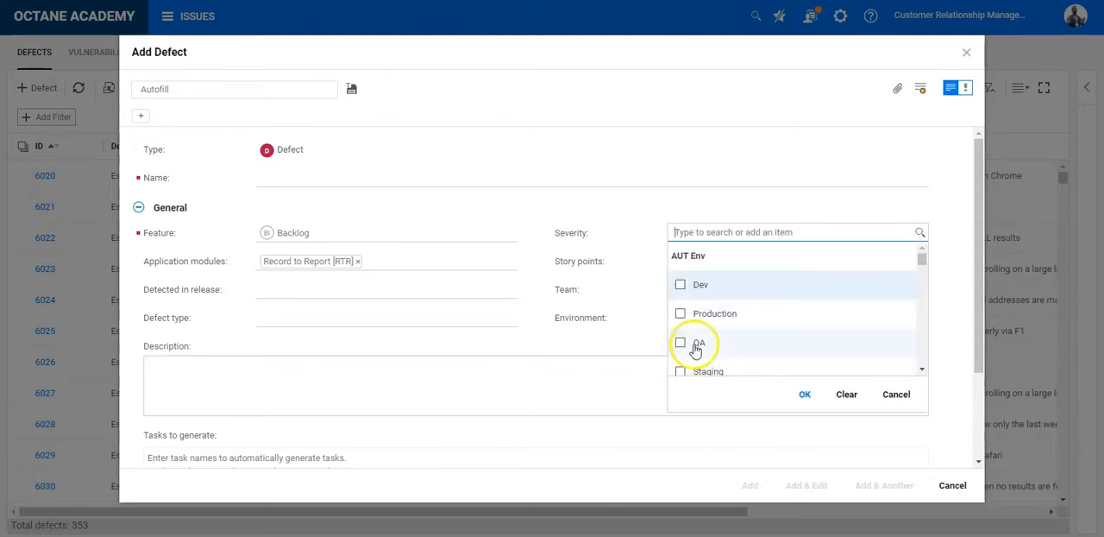
{"action": "left_click", "coordinate": [695, 345]}
{"action": "left_click", "coordinate": [804, 395]}
{"action": "left_click", "coordinate": [341, 330]}
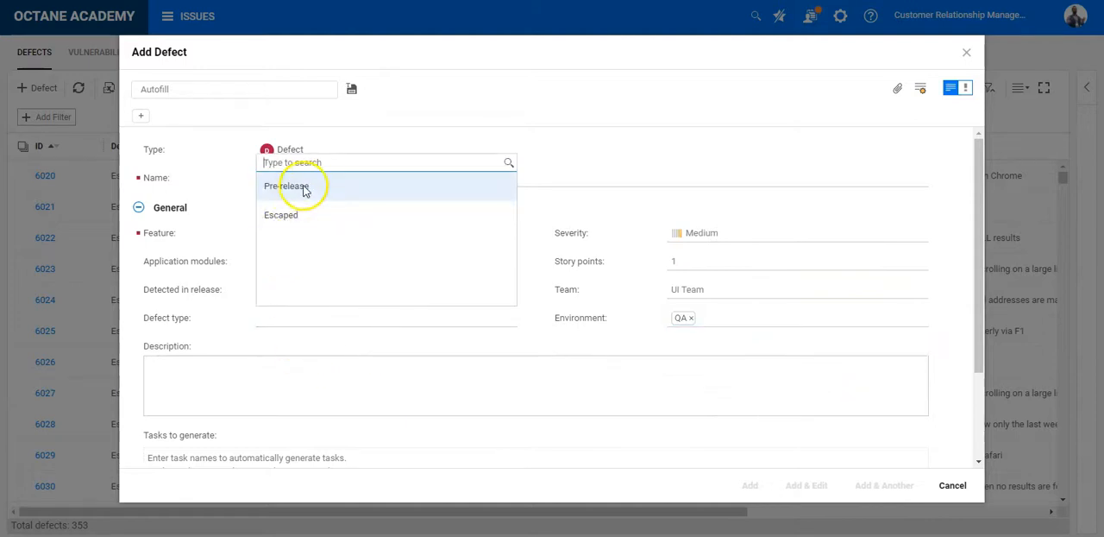
{"action": "left_click", "coordinate": [303, 186]}
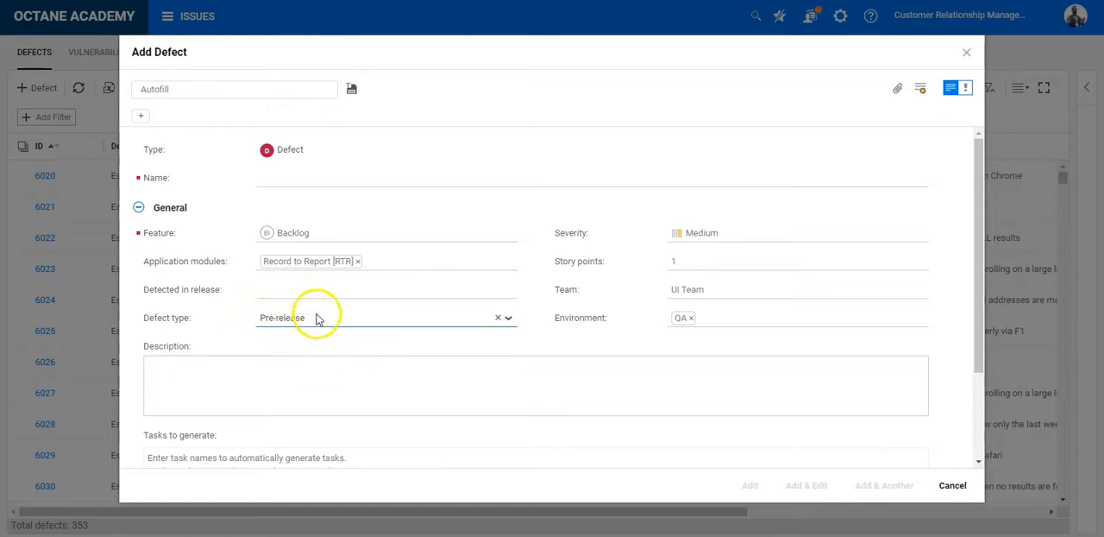
Step: Enter the placeholder headings [steps to reproduce], [client version] and [integrations] in the description, separated by blank lines
{"action": "left_click", "coordinate": [318, 370]}
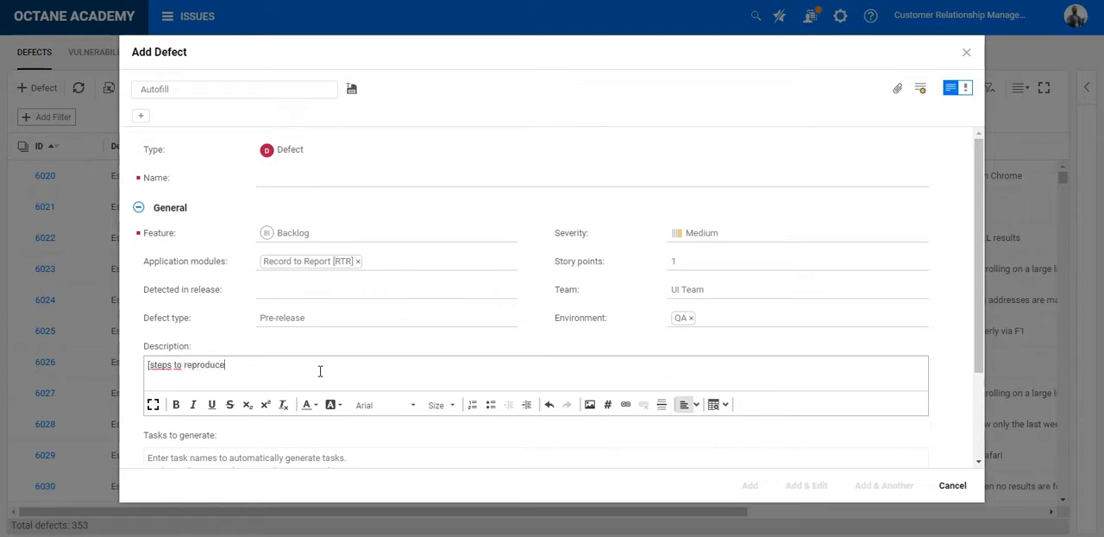
{"action": "key", "text": "Return"}
{"action": "key", "text": "Return"}
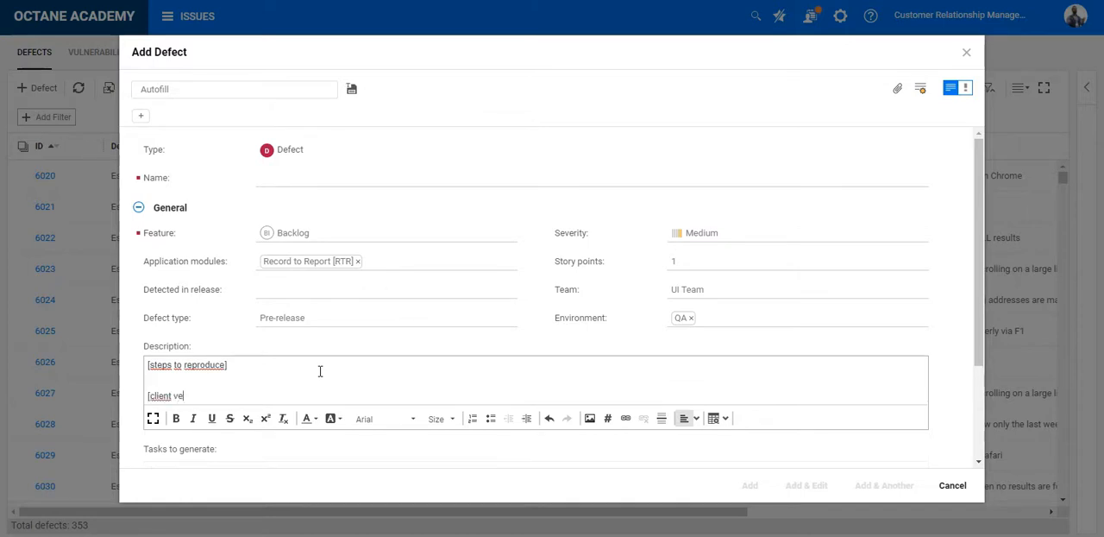
{"action": "key", "text": "Return"}
{"action": "key", "text": "Return"}
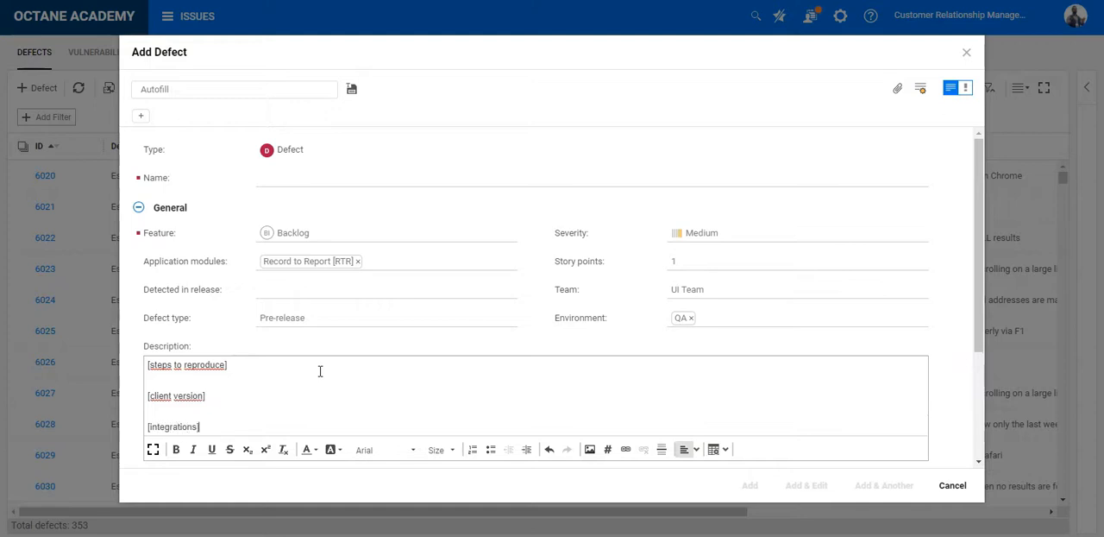
Step: Make the three bracketed headings in the description bold
{"action": "left_click_drag", "start_coordinate": [202, 426], "coordinate": [124, 423]}
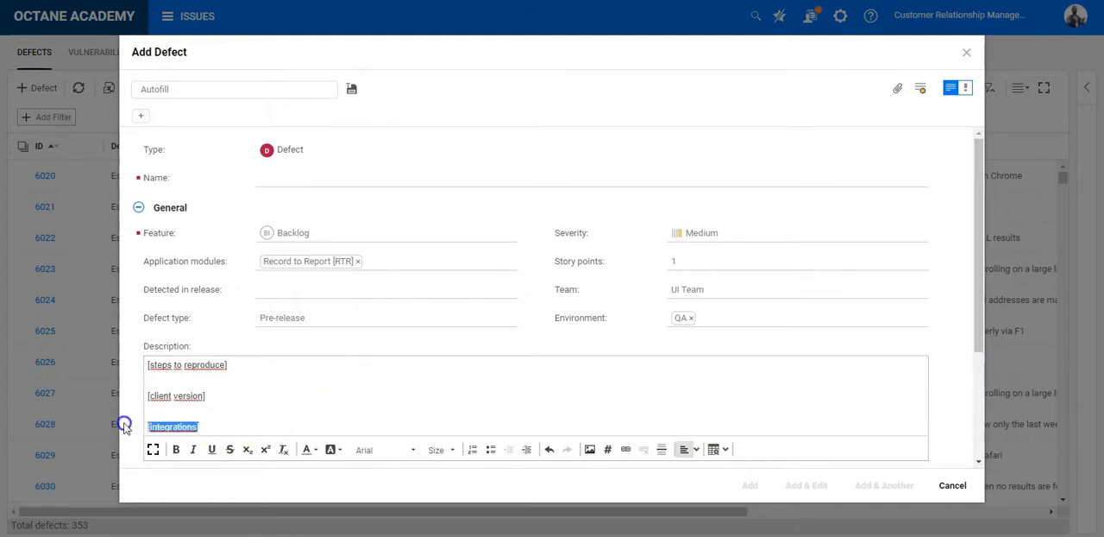
{"action": "left_click", "coordinate": [176, 449]}
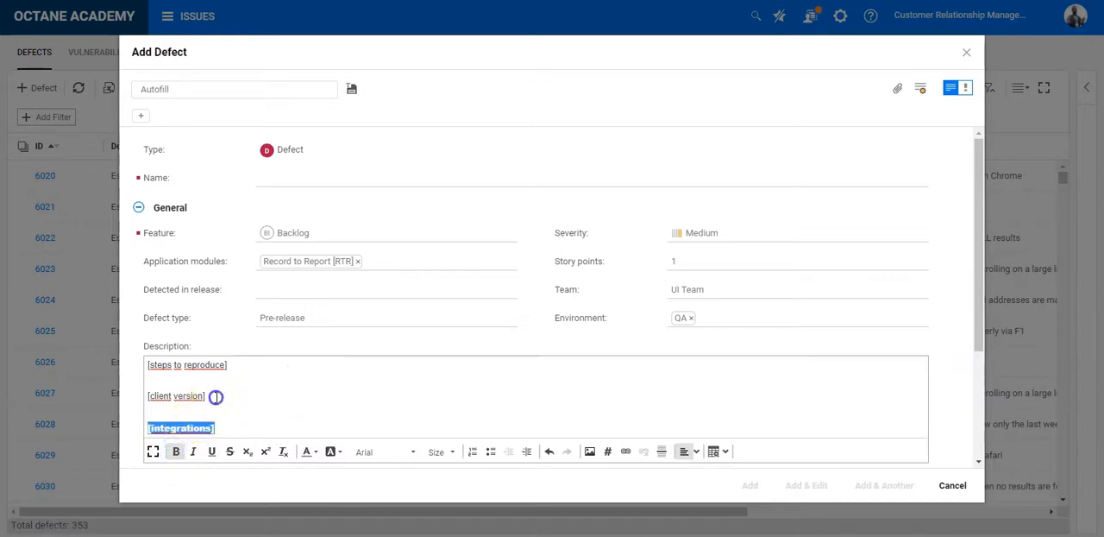
{"action": "left_click_drag", "start_coordinate": [215, 395], "coordinate": [112, 400]}
{"action": "left_click", "coordinate": [176, 451]}
{"action": "left_click_drag", "start_coordinate": [237, 368], "coordinate": [115, 367]}
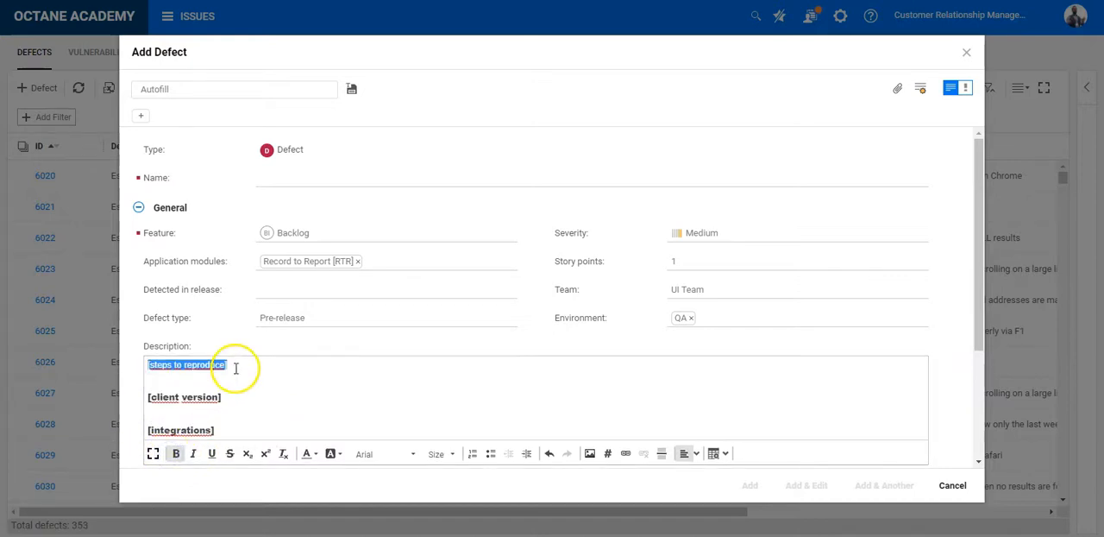
{"action": "left_click", "coordinate": [176, 453]}
{"action": "left_click", "coordinate": [257, 386]}
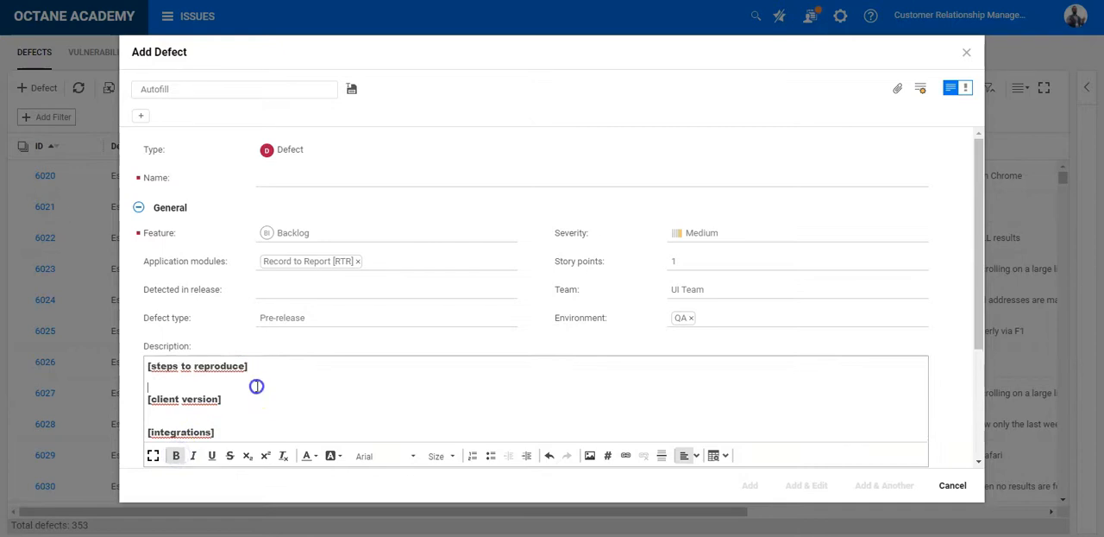
Step: Enter develop, verify and document on separate lines as the tasks to generate
{"action": "scroll", "coordinate": [415, 384], "scroll_direction": "down", "scroll_amount": 2}
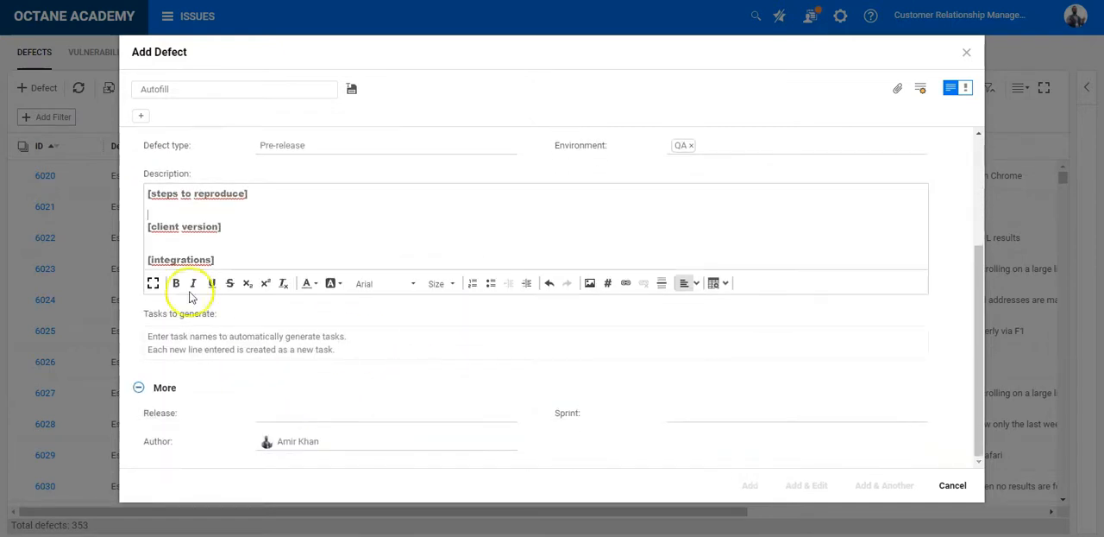
{"action": "scroll", "coordinate": [446, 259], "scroll_direction": "up", "scroll_amount": 2}
{"action": "scroll", "coordinate": [451, 271], "scroll_direction": "down", "scroll_amount": 2}
{"action": "left_click", "coordinate": [212, 373]}
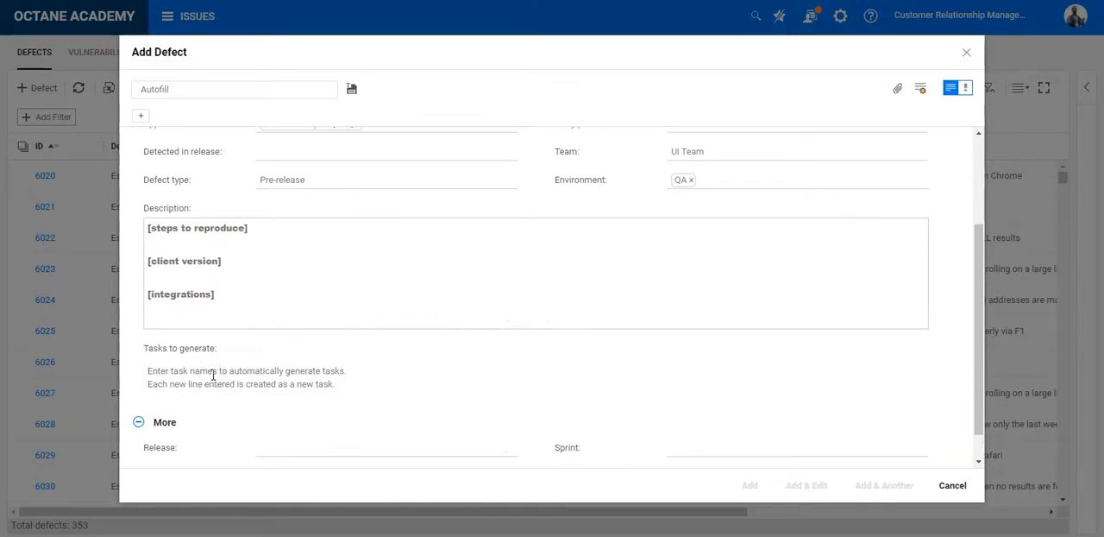
{"action": "type", "text": "develop"}
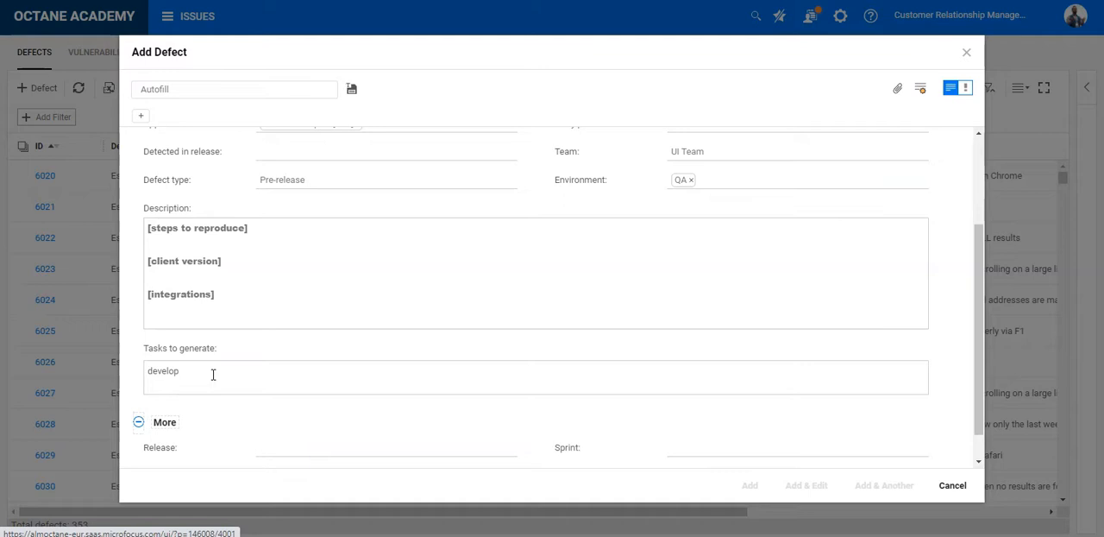
{"action": "left_click", "coordinate": [213, 374]}
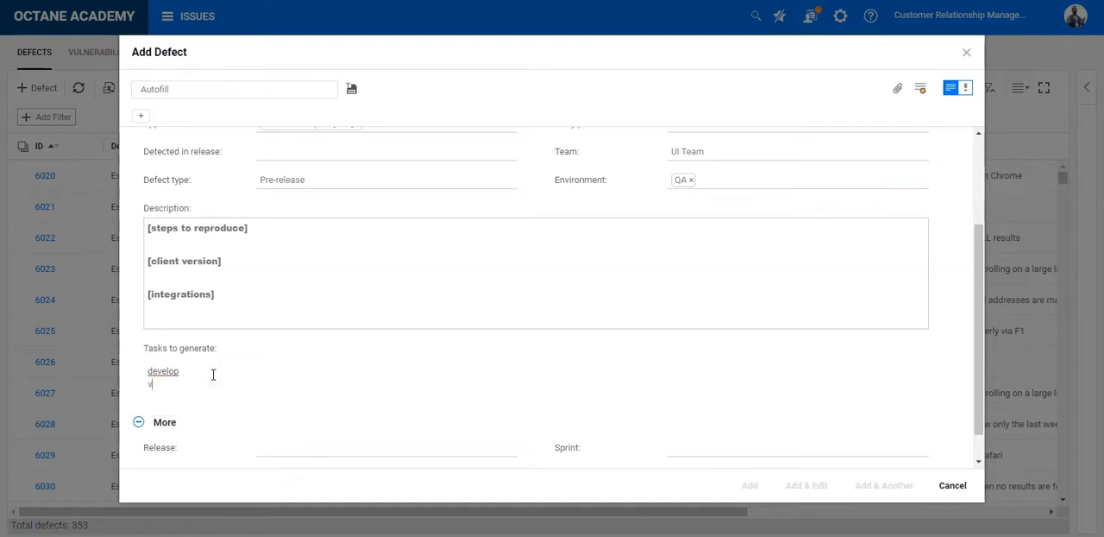
{"action": "type", "text": "verify"}
{"action": "key", "text": "Return"}
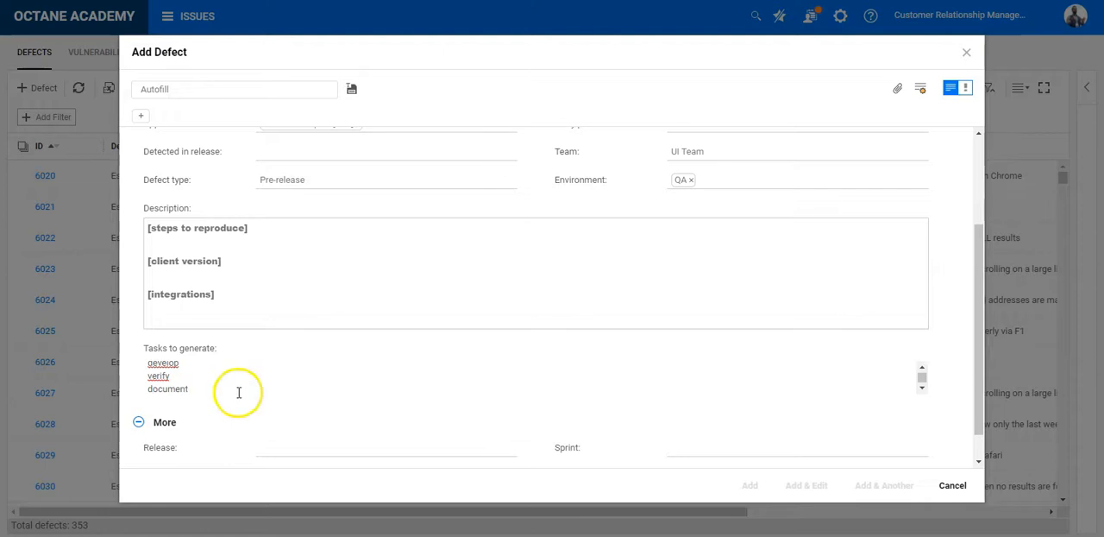
Step: Start saving the filled-in defect form as a template
{"action": "scroll", "coordinate": [244, 390], "scroll_direction": "up", "scroll_amount": 5}
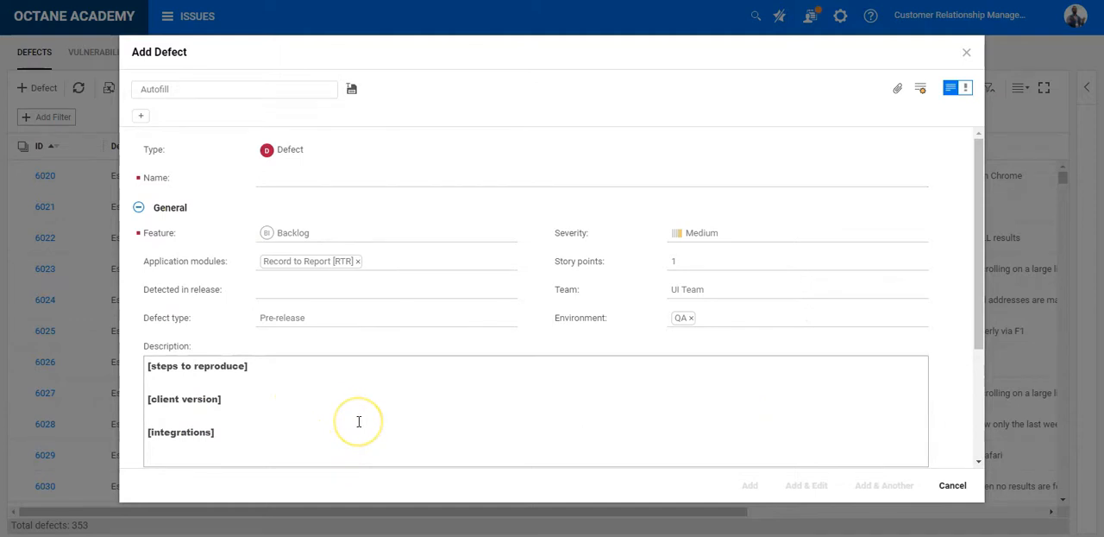
{"action": "left_click", "coordinate": [354, 90]}
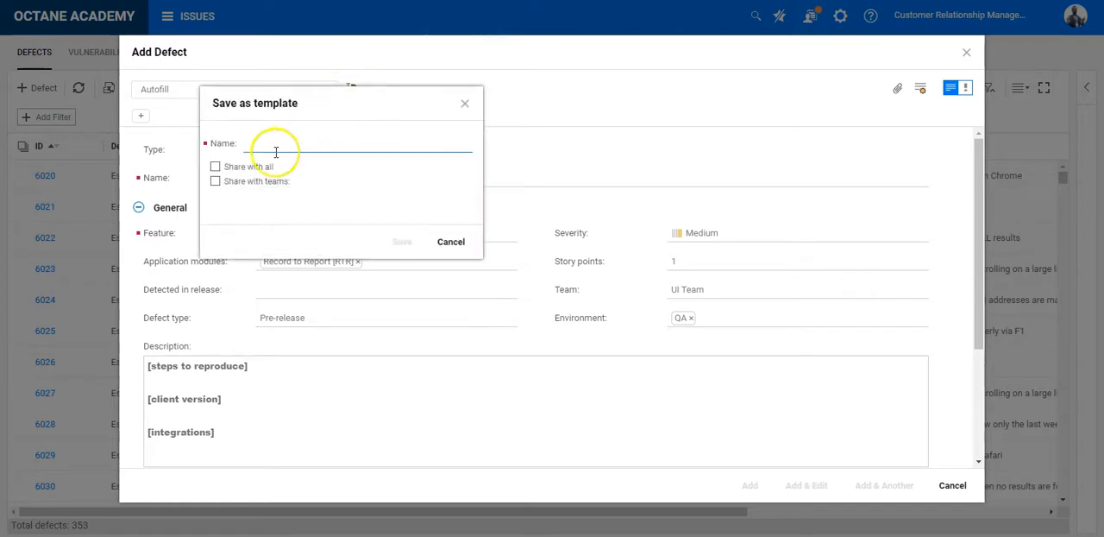
{"action": "left_click", "coordinate": [244, 188]}
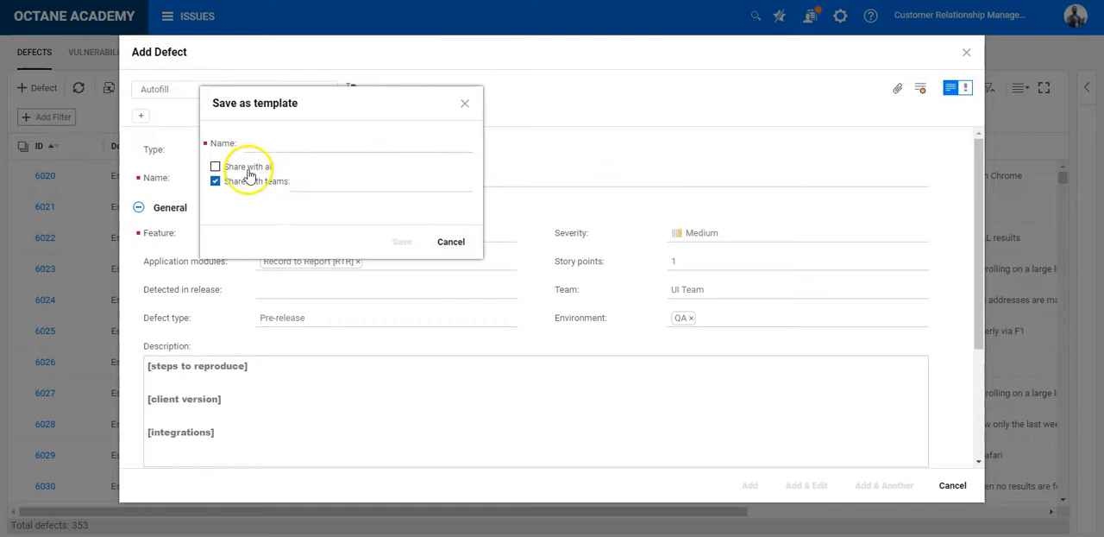
{"action": "left_click", "coordinate": [350, 188]}
{"action": "left_click", "coordinate": [451, 366]}
{"action": "left_click", "coordinate": [229, 181]}
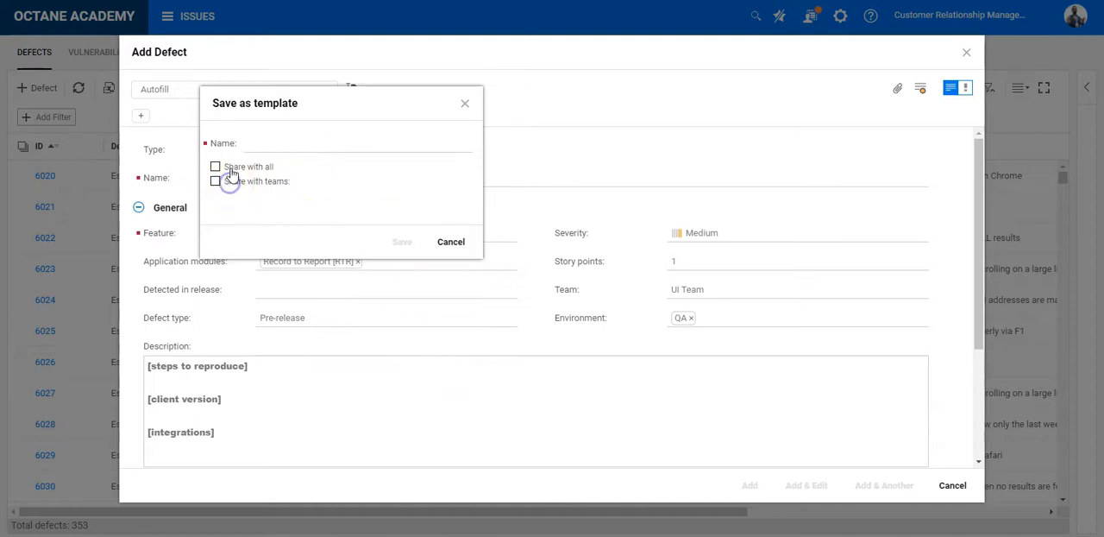
Step: Name the template "defect creation" and save it without sharing it
{"action": "left_click", "coordinate": [297, 144]}
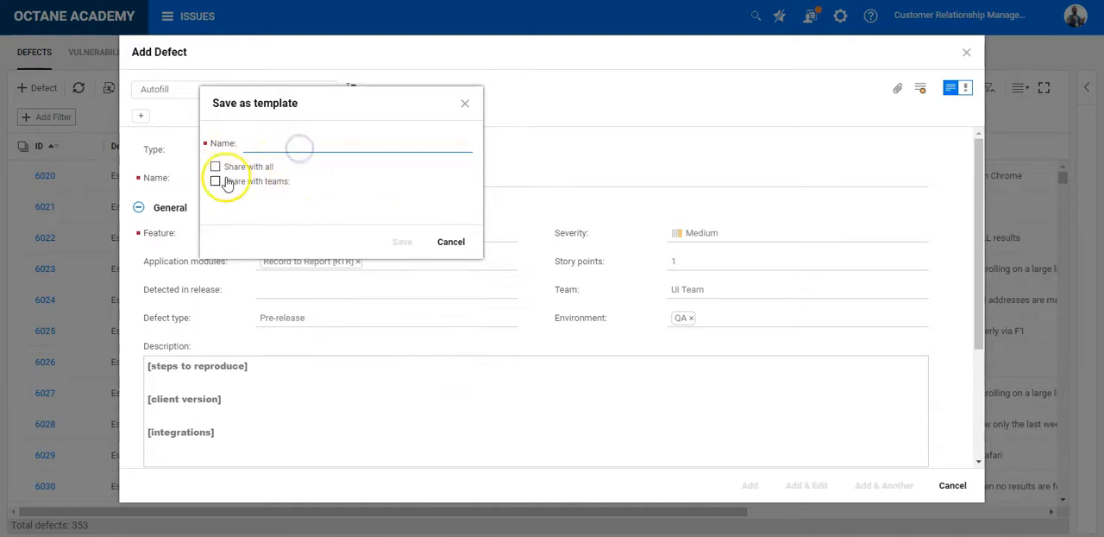
{"action": "left_click", "coordinate": [273, 145]}
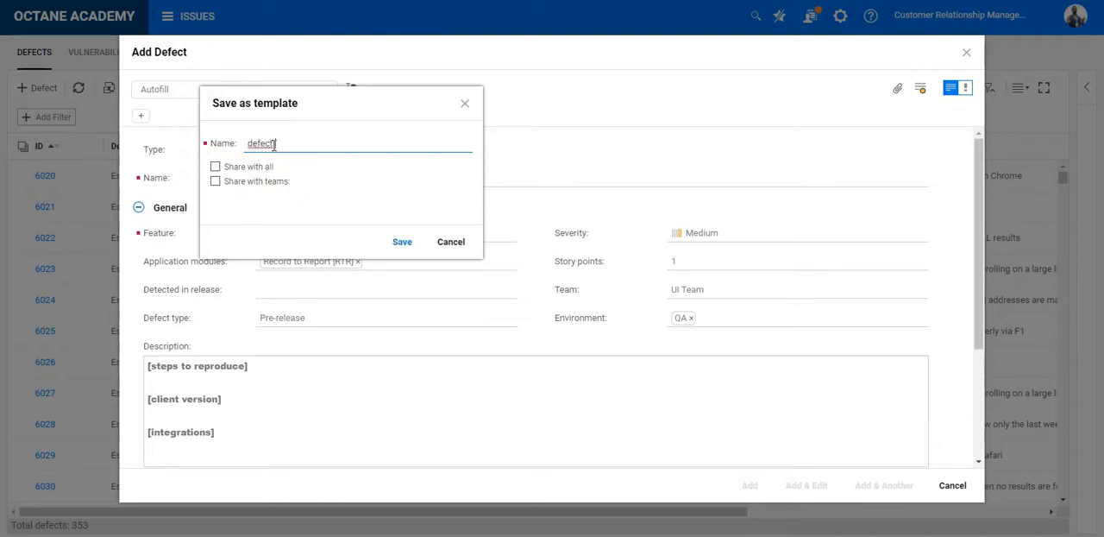
{"action": "type", "text": "defect creation"}
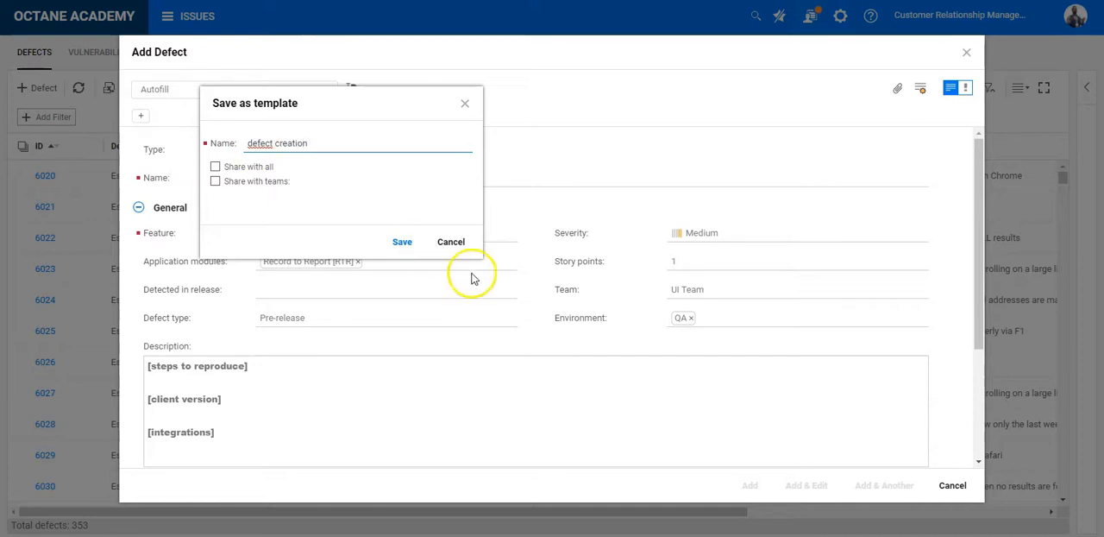
{"action": "left_click", "coordinate": [406, 245]}
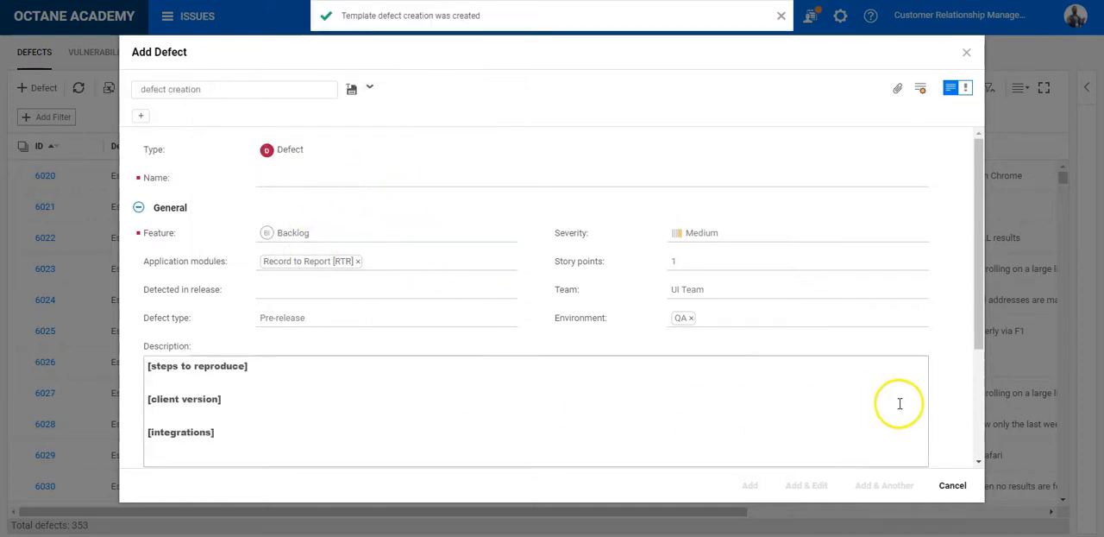
Step: Discard the current defect form and open a fresh one for a new defect
{"action": "scroll", "coordinate": [894, 403], "scroll_direction": "down", "scroll_amount": 3}
{"action": "left_click", "coordinate": [951, 485]}
{"action": "left_click", "coordinate": [41, 87]}
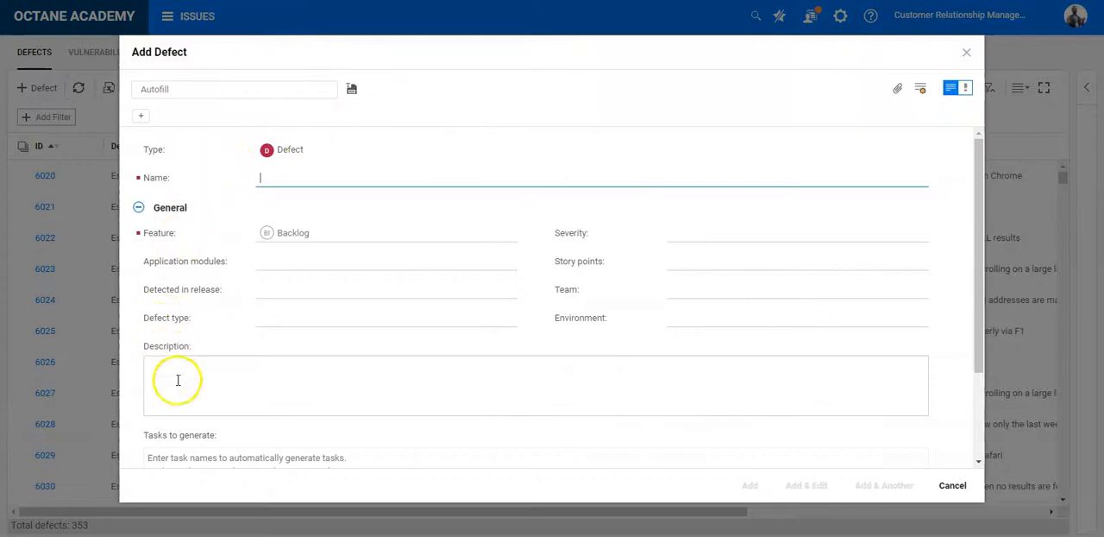
{"action": "scroll", "coordinate": [401, 392], "scroll_direction": "down", "scroll_amount": 3}
{"action": "scroll", "coordinate": [401, 392], "scroll_direction": "up", "scroll_amount": 3}
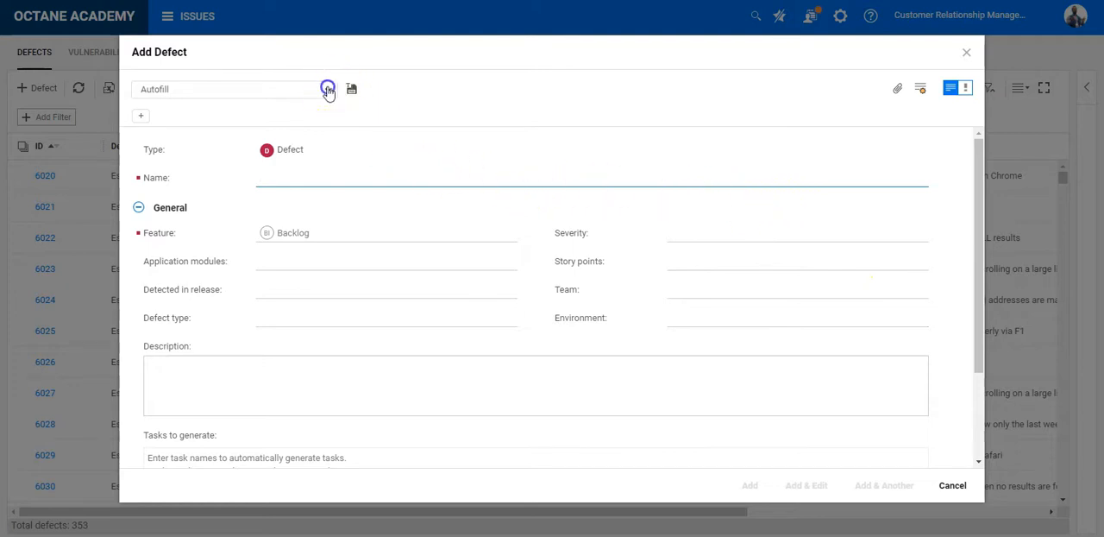
Step: Apply the "defect creation" template to the new defect and review its prefilled fields, description headings and tasks to generate
{"action": "left_click", "coordinate": [329, 91]}
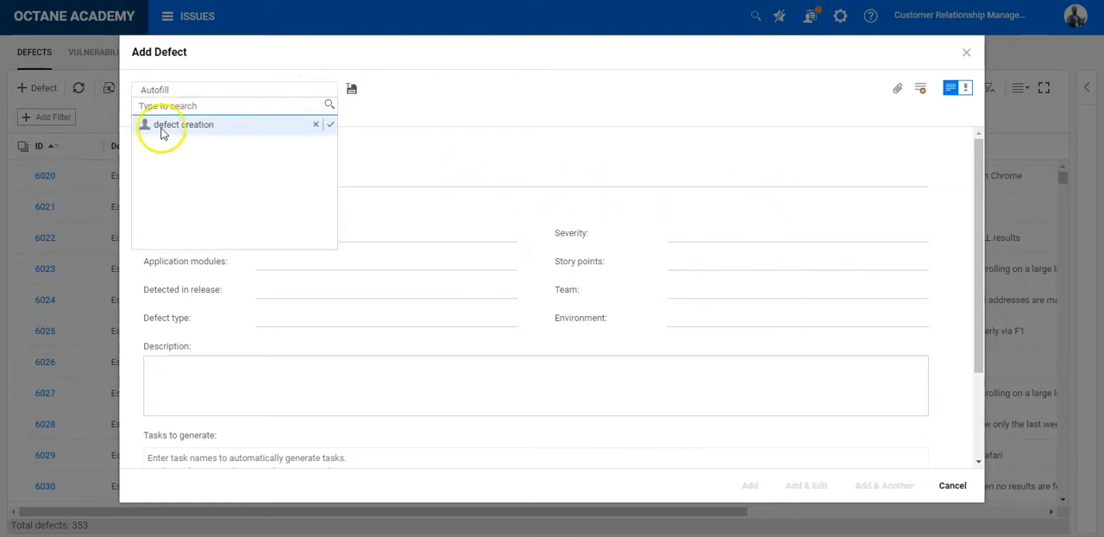
{"action": "left_click", "coordinate": [161, 127]}
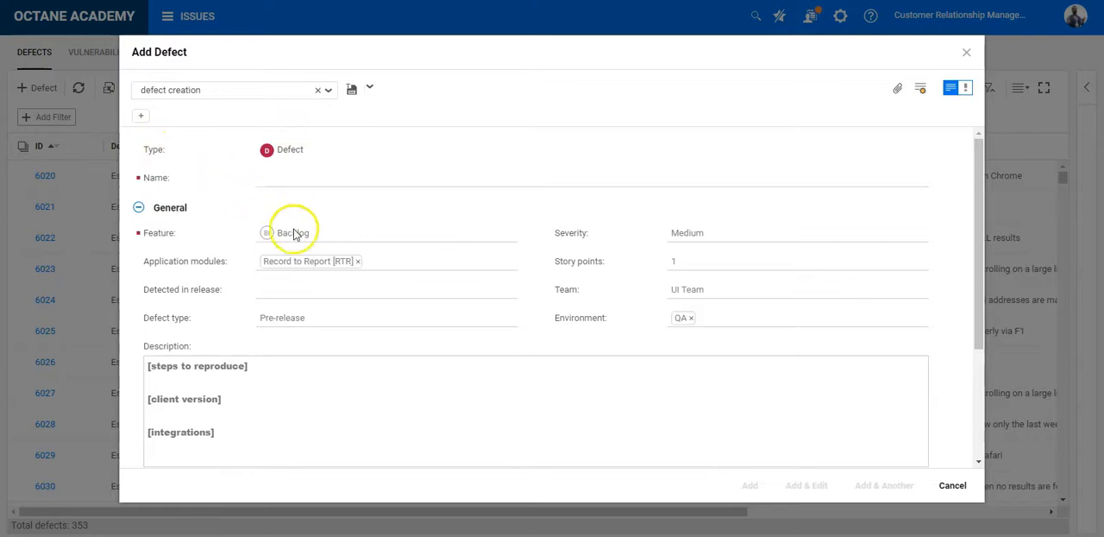
{"action": "scroll", "coordinate": [742, 235], "scroll_direction": "down", "scroll_amount": 3}
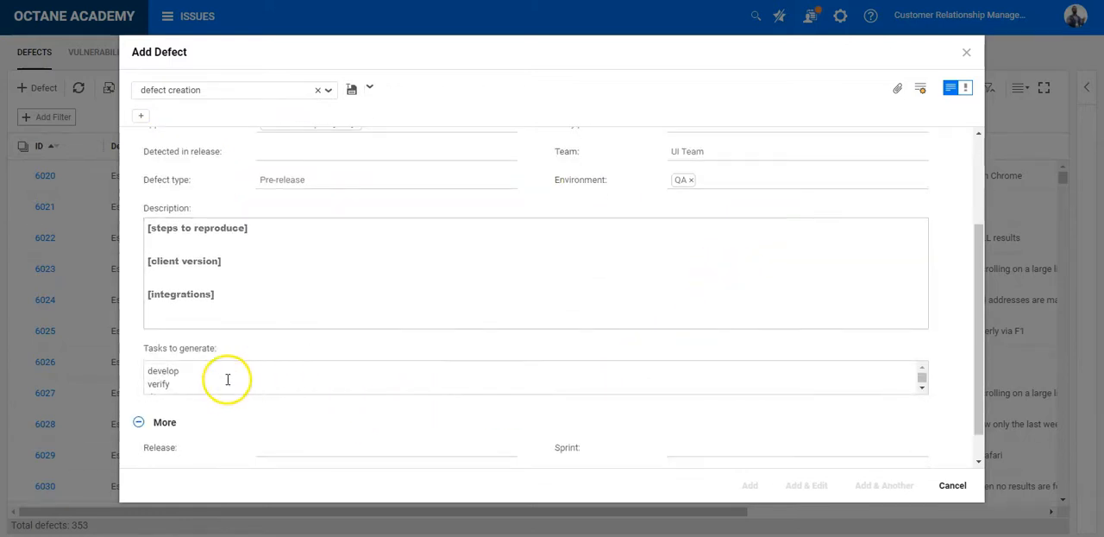
{"action": "scroll", "coordinate": [190, 389], "scroll_direction": "up", "scroll_amount": 1}
{"action": "scroll", "coordinate": [216, 253], "scroll_direction": "up", "scroll_amount": 2}
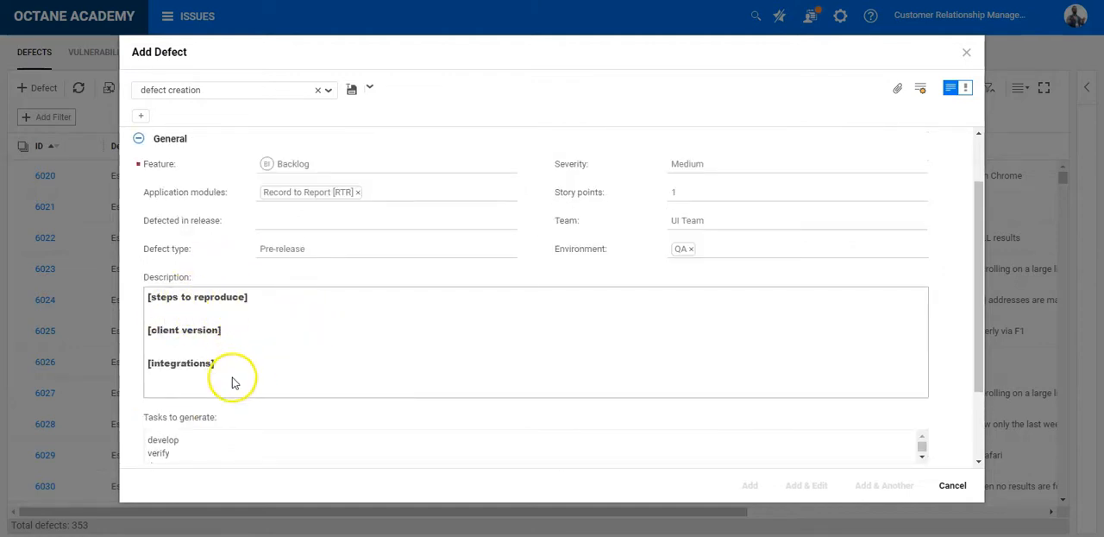
{"action": "scroll", "coordinate": [345, 375], "scroll_direction": "up", "scroll_amount": 2}
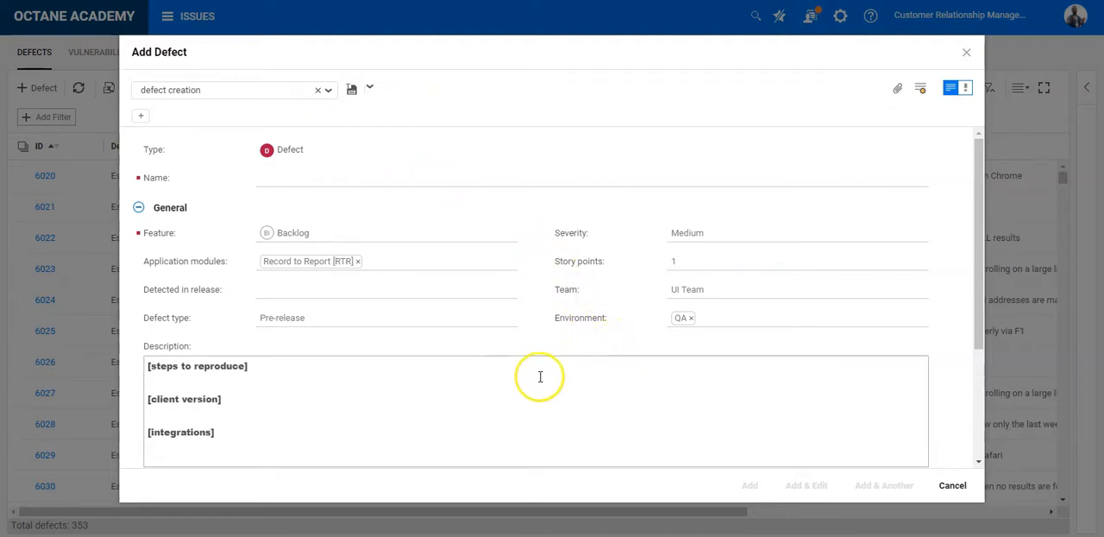
Step: Discard the new defect form and return to the home page
{"action": "left_click", "coordinate": [954, 486]}
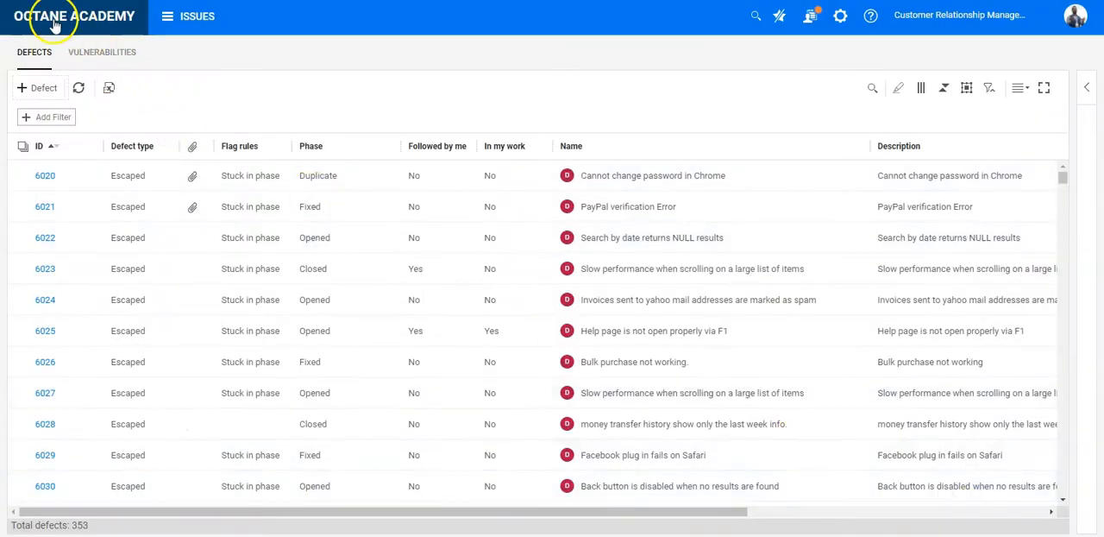
{"action": "left_click", "coordinate": [54, 26]}
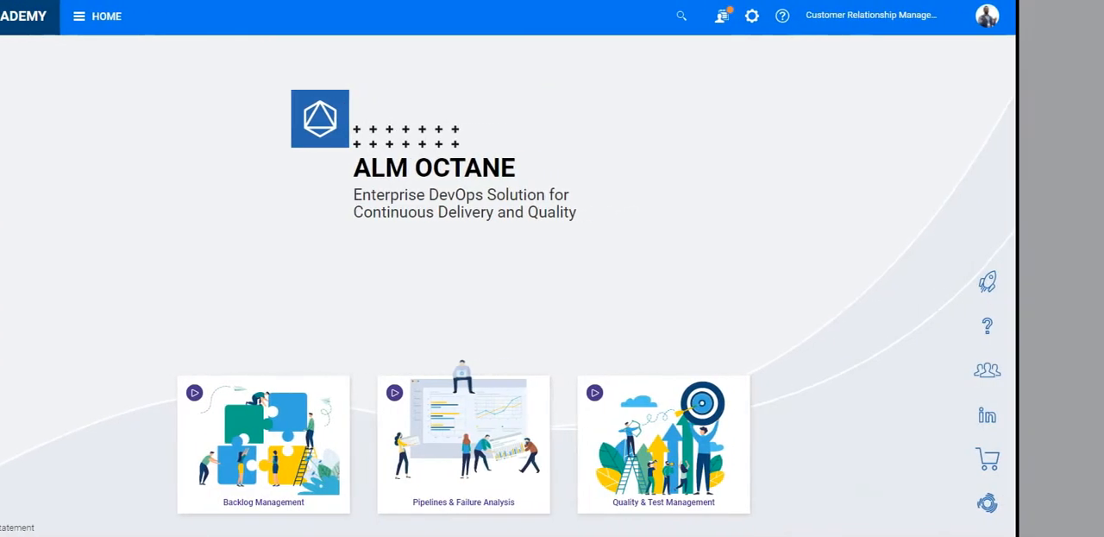